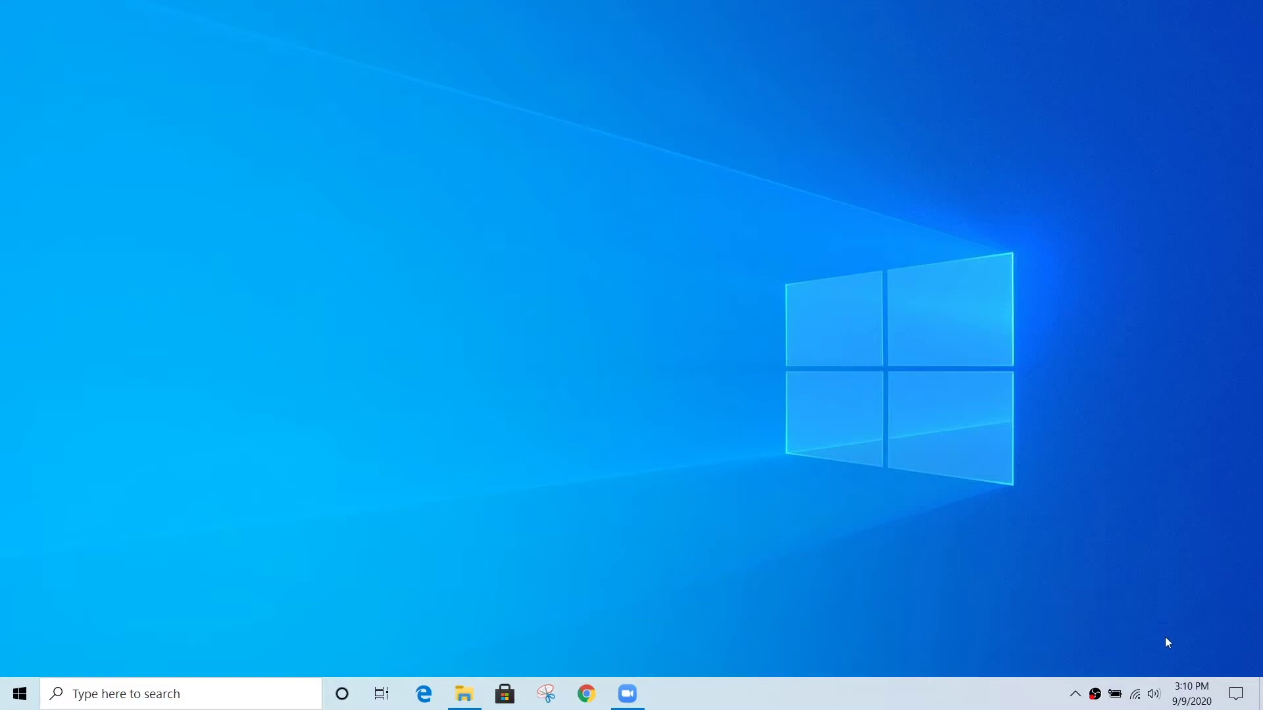
Switch Windows playback from Plugable Audio to Speakers / Headphones (Realtek High Definition Audio).
left_click(1156, 695)
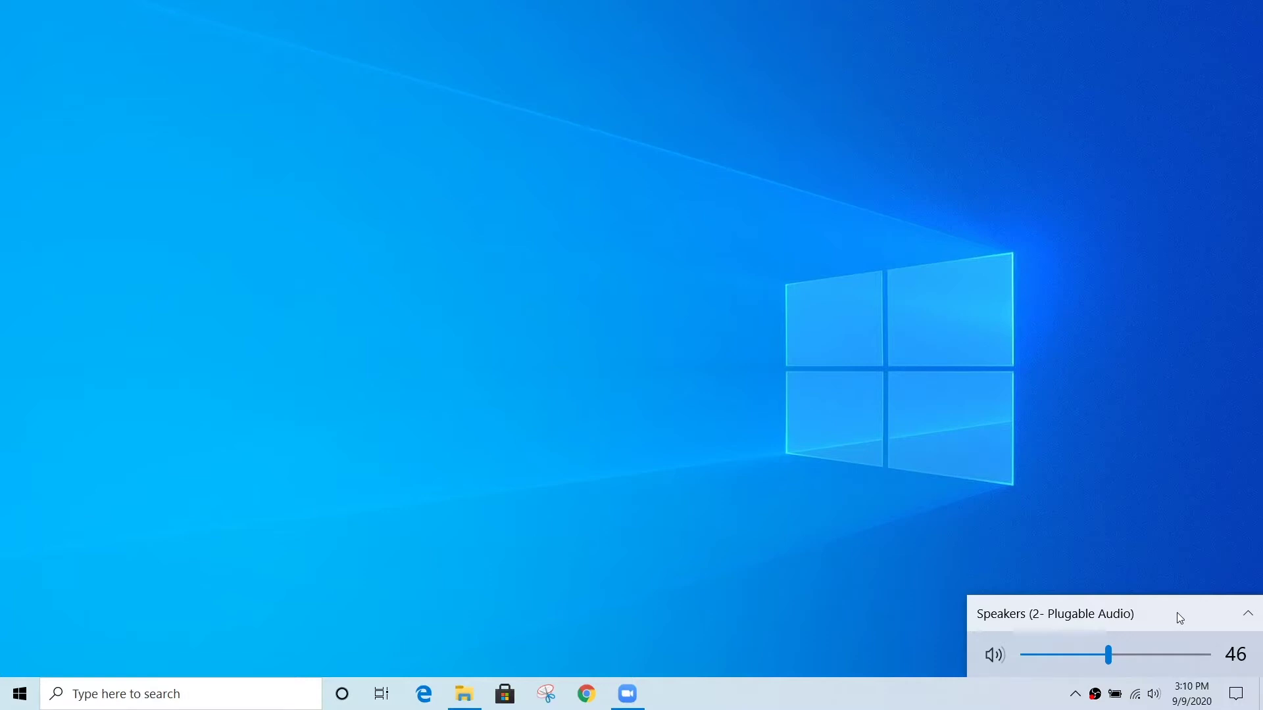
left_click(1177, 618)
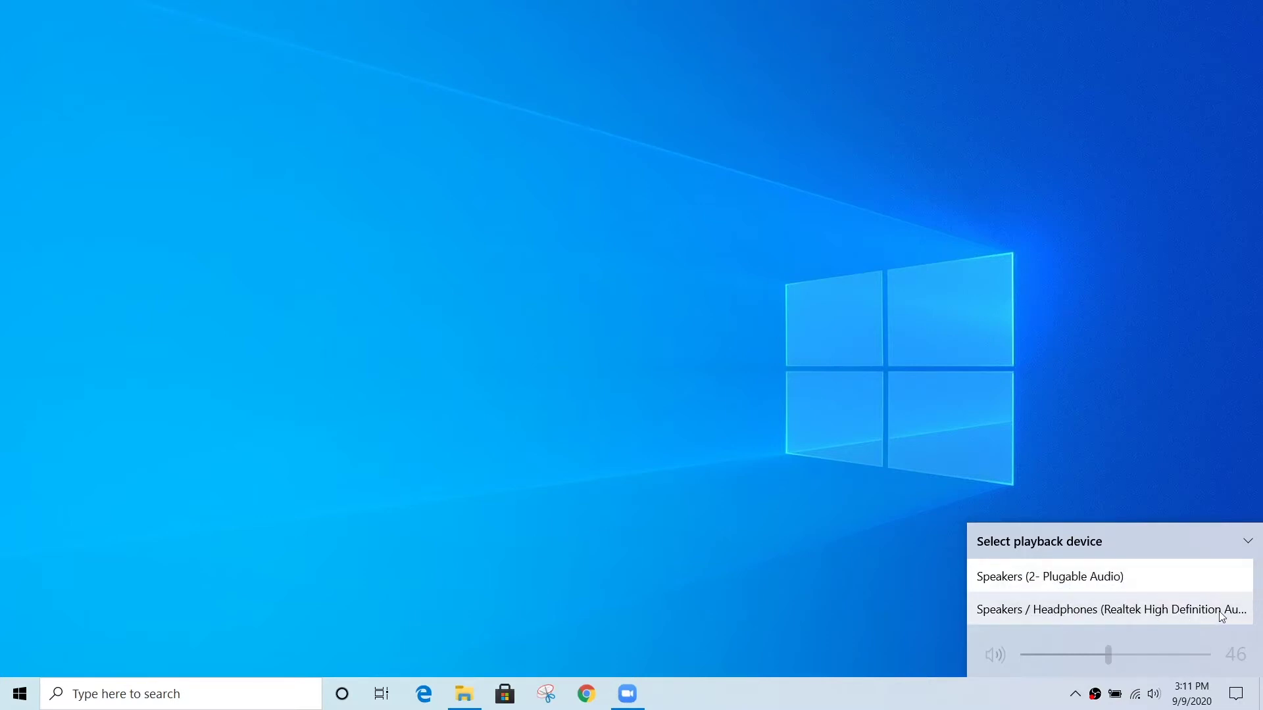
left_click(1140, 611)
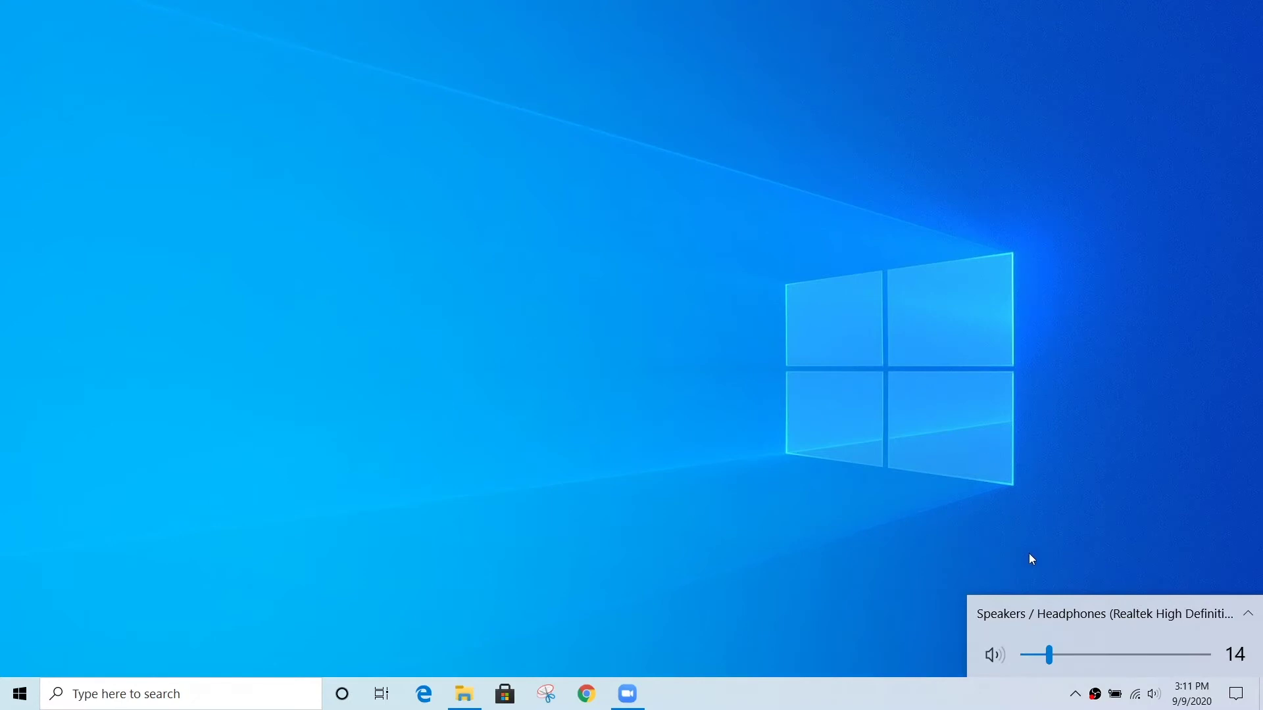
left_click(893, 546)
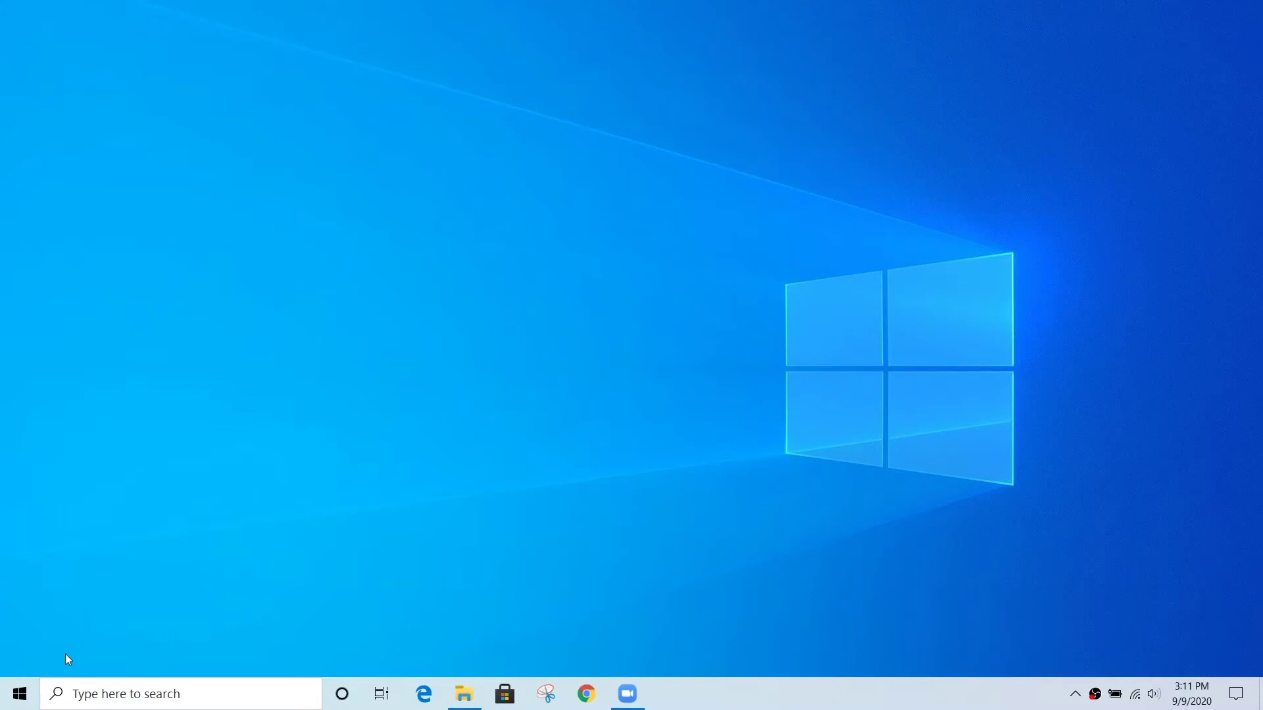
Open Windows Settings > System > Sound, confirming Realtek speakers output at volume 14.
left_click(19, 696)
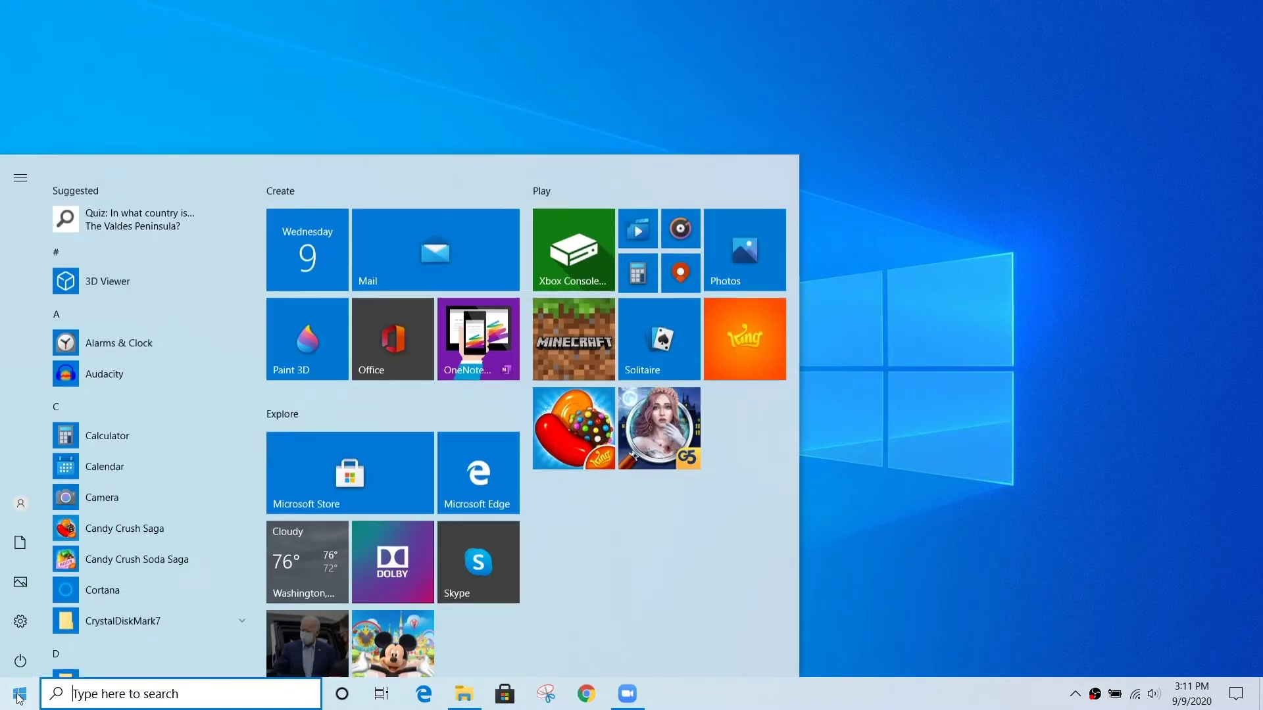
left_click(25, 622)
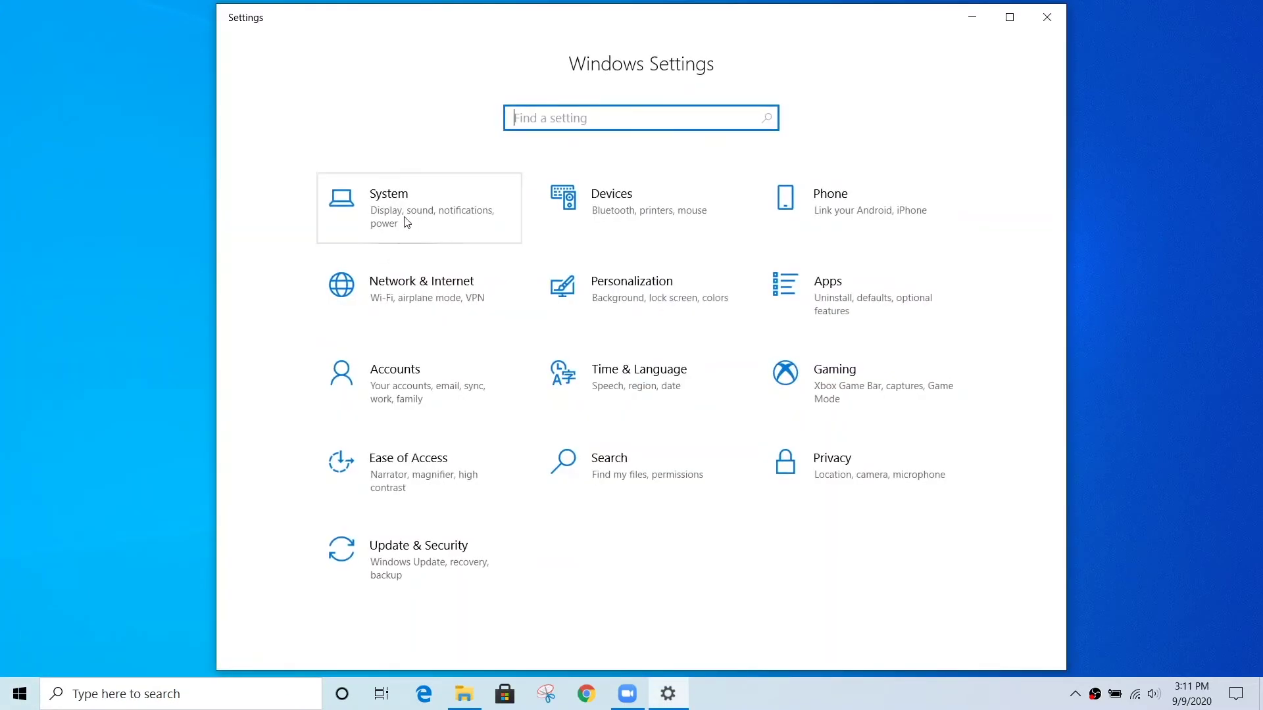
left_click(404, 222)
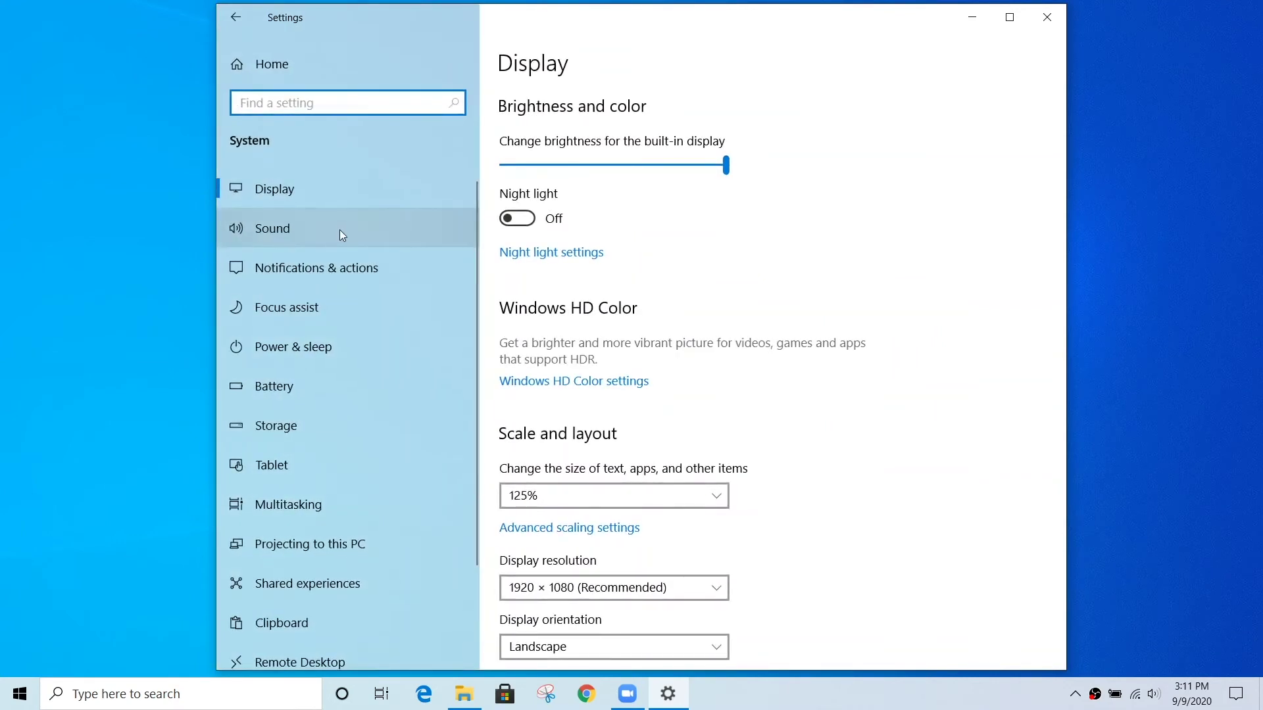
left_click(340, 230)
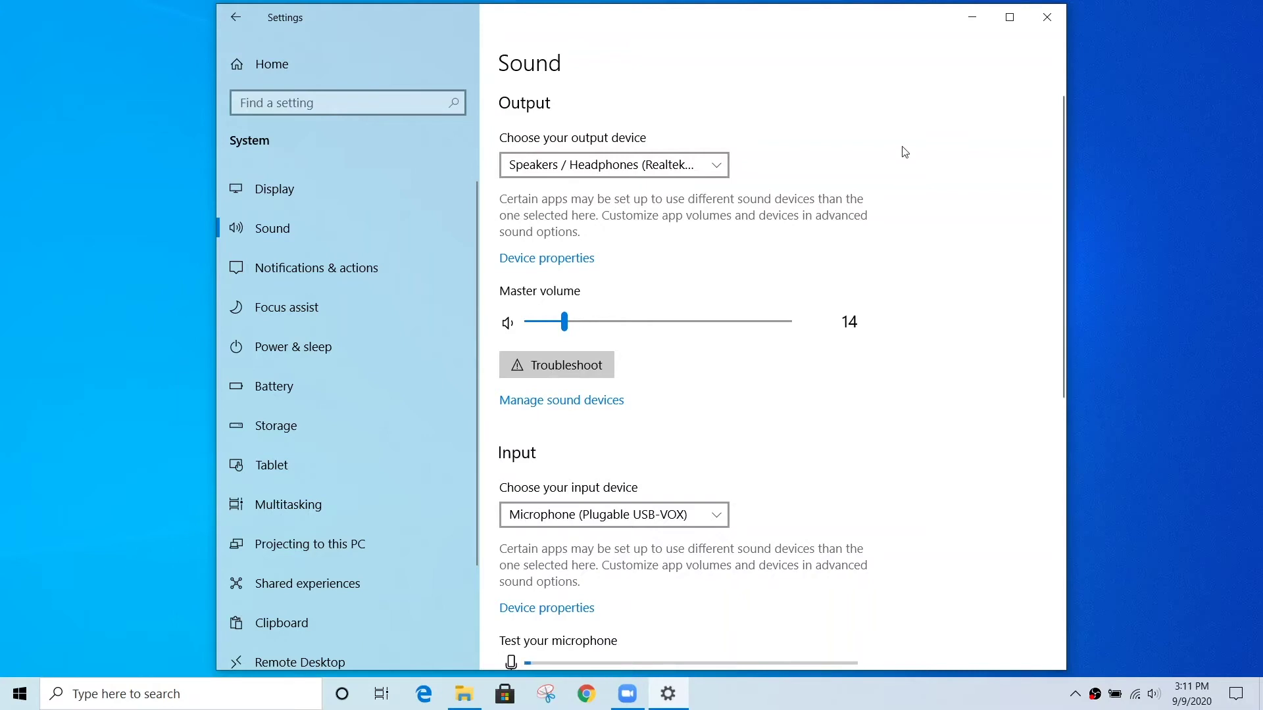
Minimize Windows Settings, launch Zoom from the taskbar, and open Zoom Settings.
left_click(968, 30)
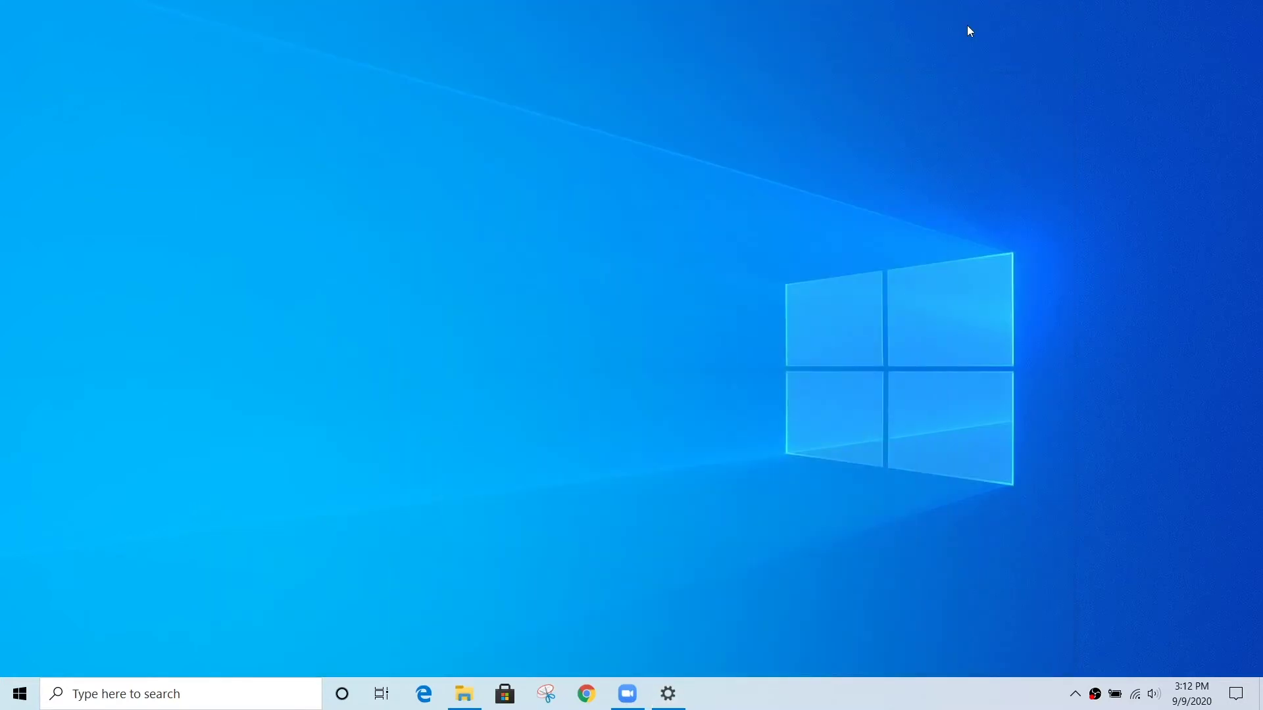
left_click(627, 691)
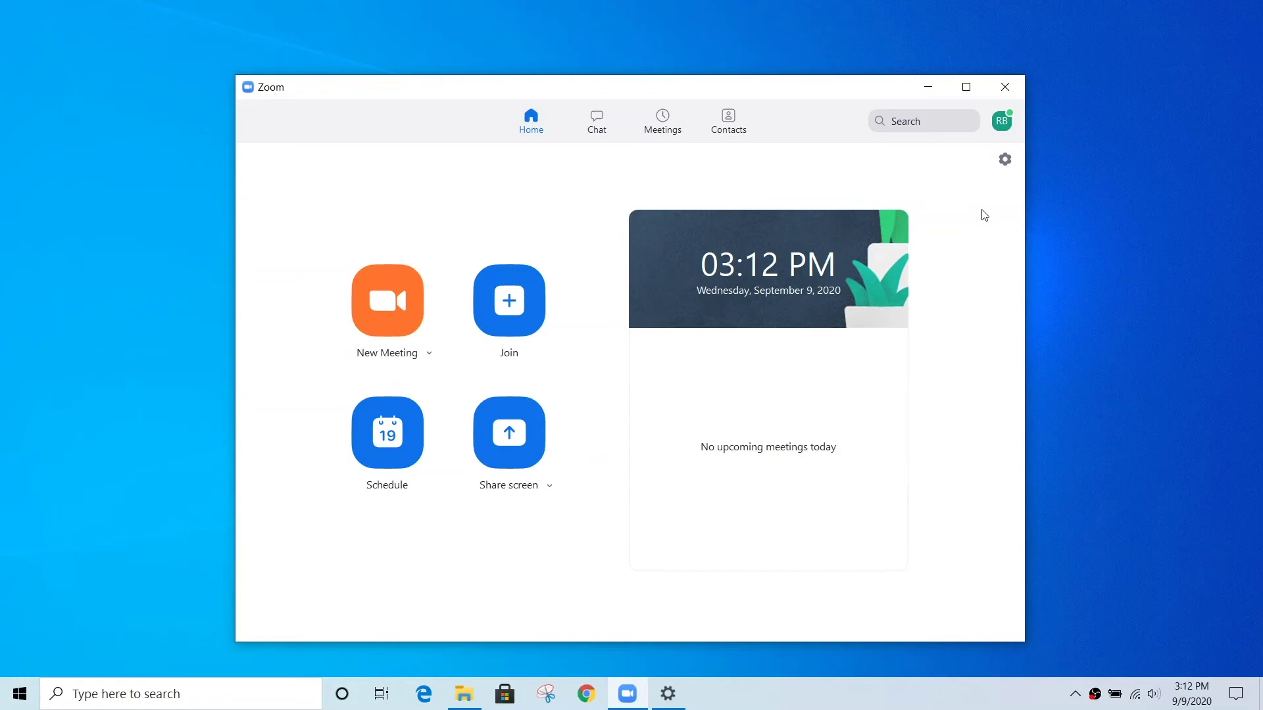
left_click(1006, 160)
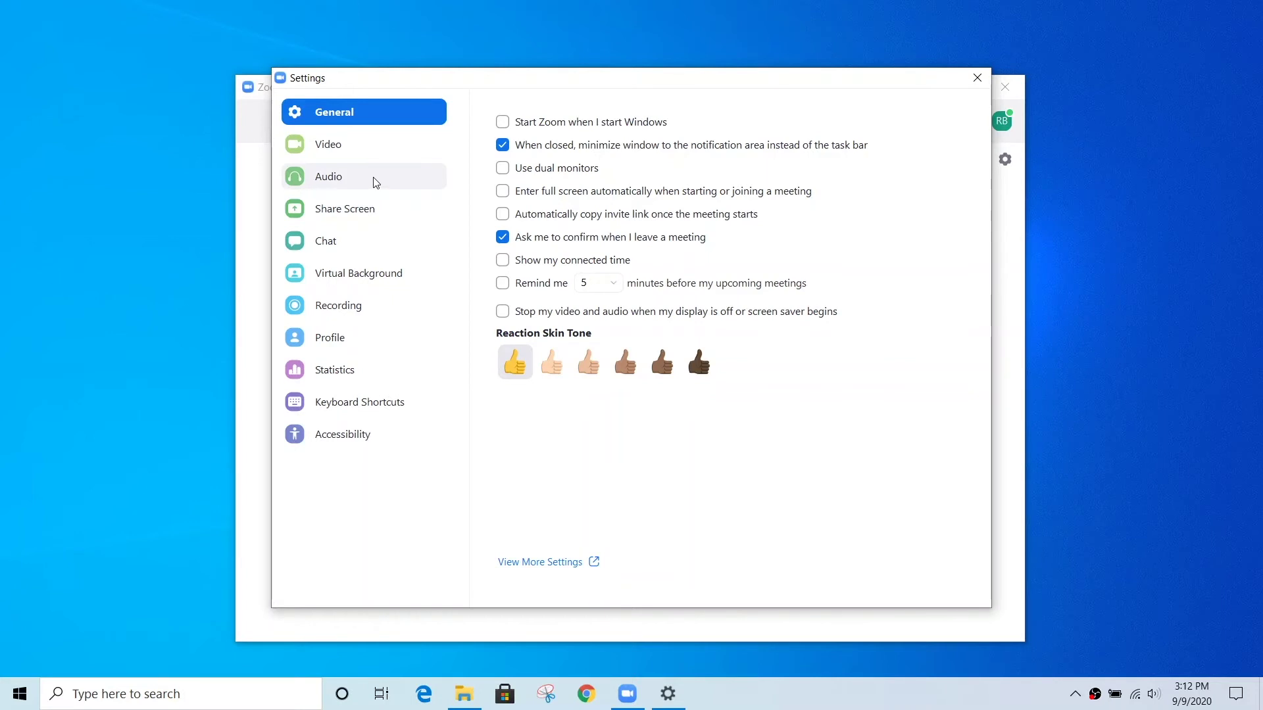
Compare Zoom's Audio page (Plugable Audio speakers) with Windows Sound, then minimize Windows Settings.
left_click(374, 183)
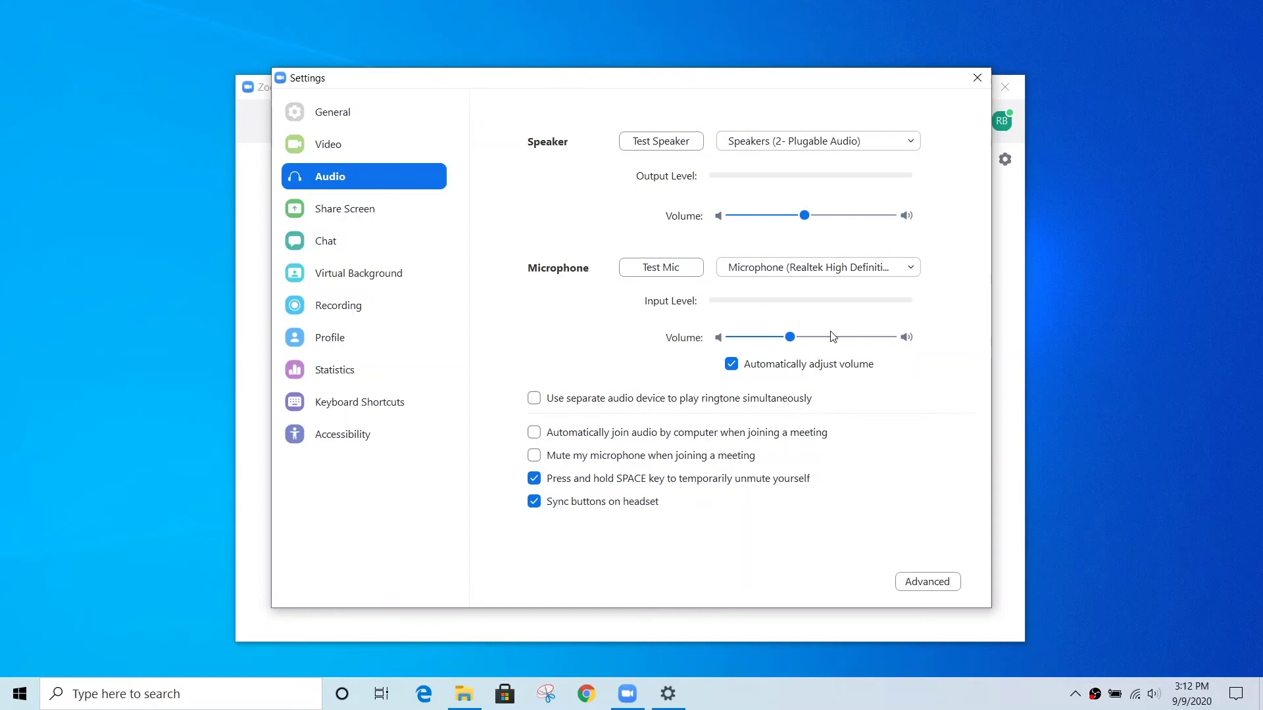
left_click(668, 694)
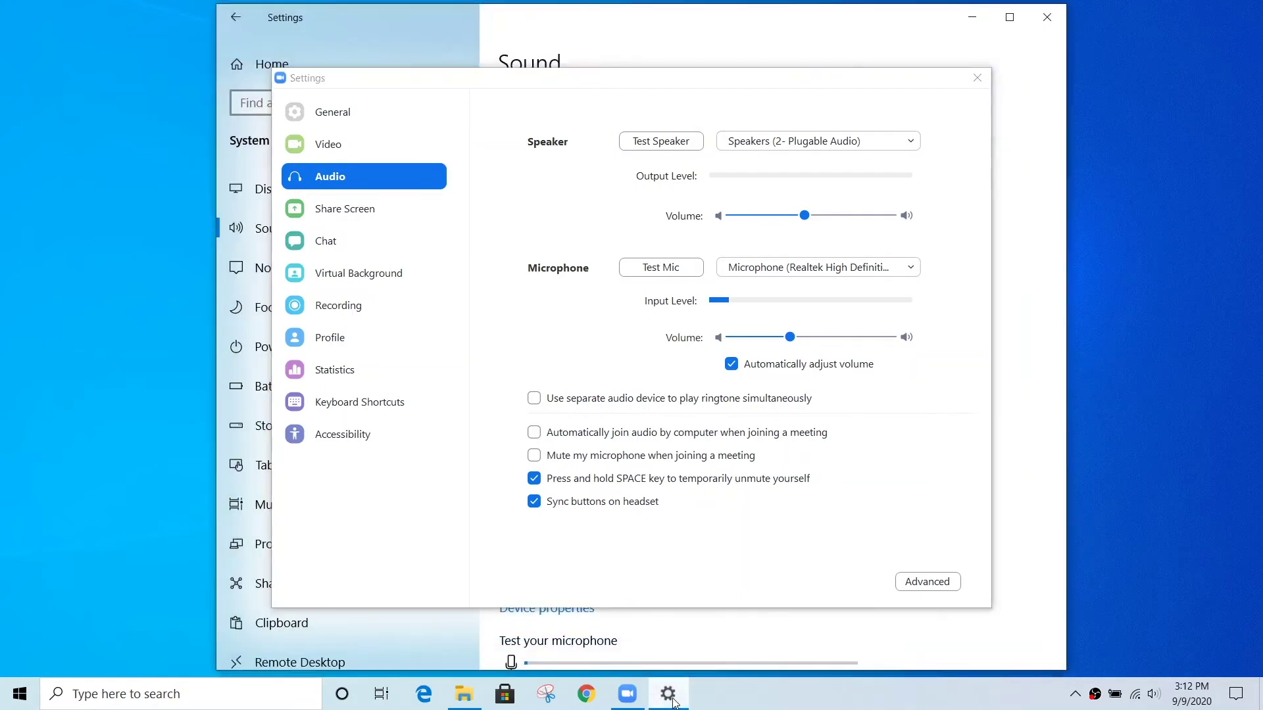
left_click_drag(714, 88, 742, 382)
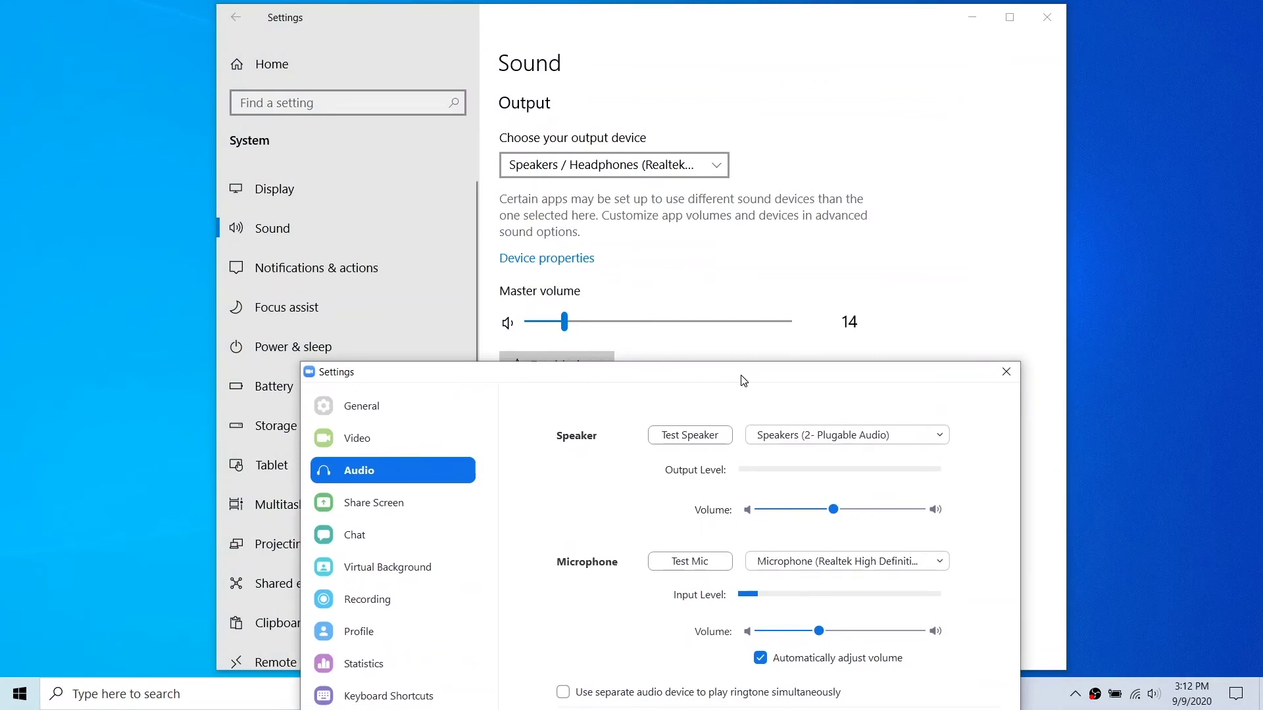
left_click_drag(742, 381, 727, 111)
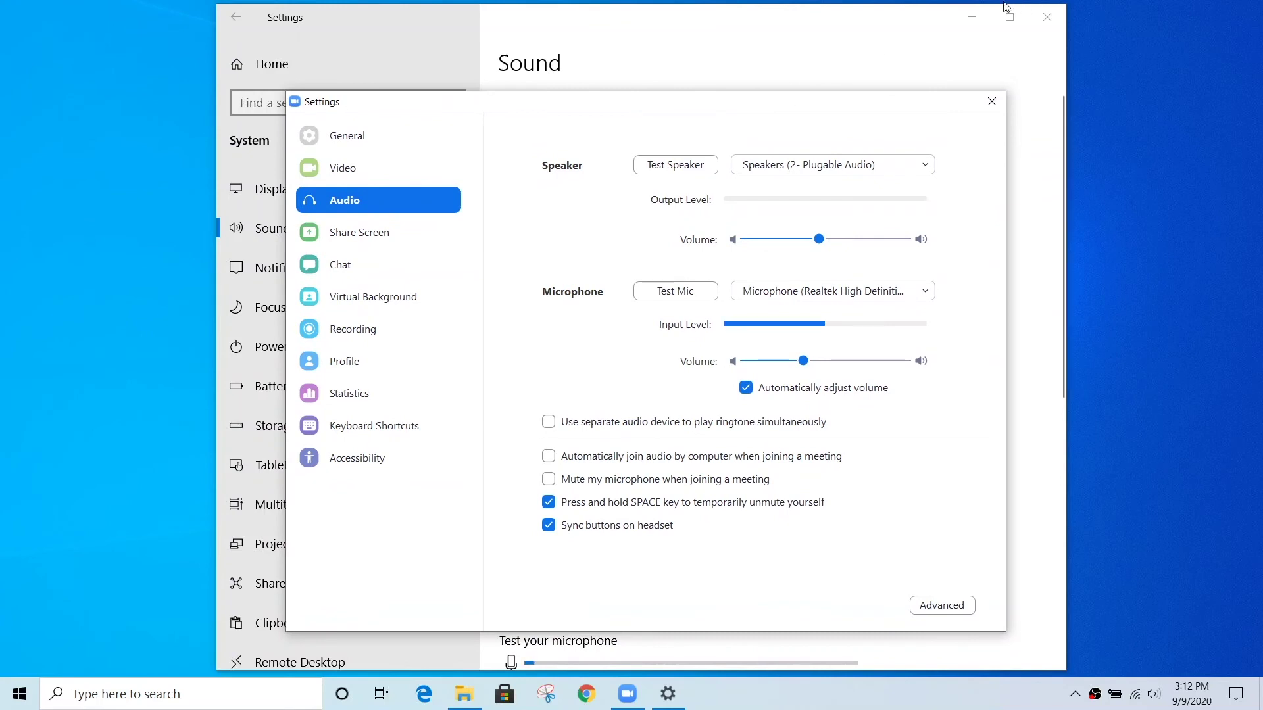
left_click(974, 17)
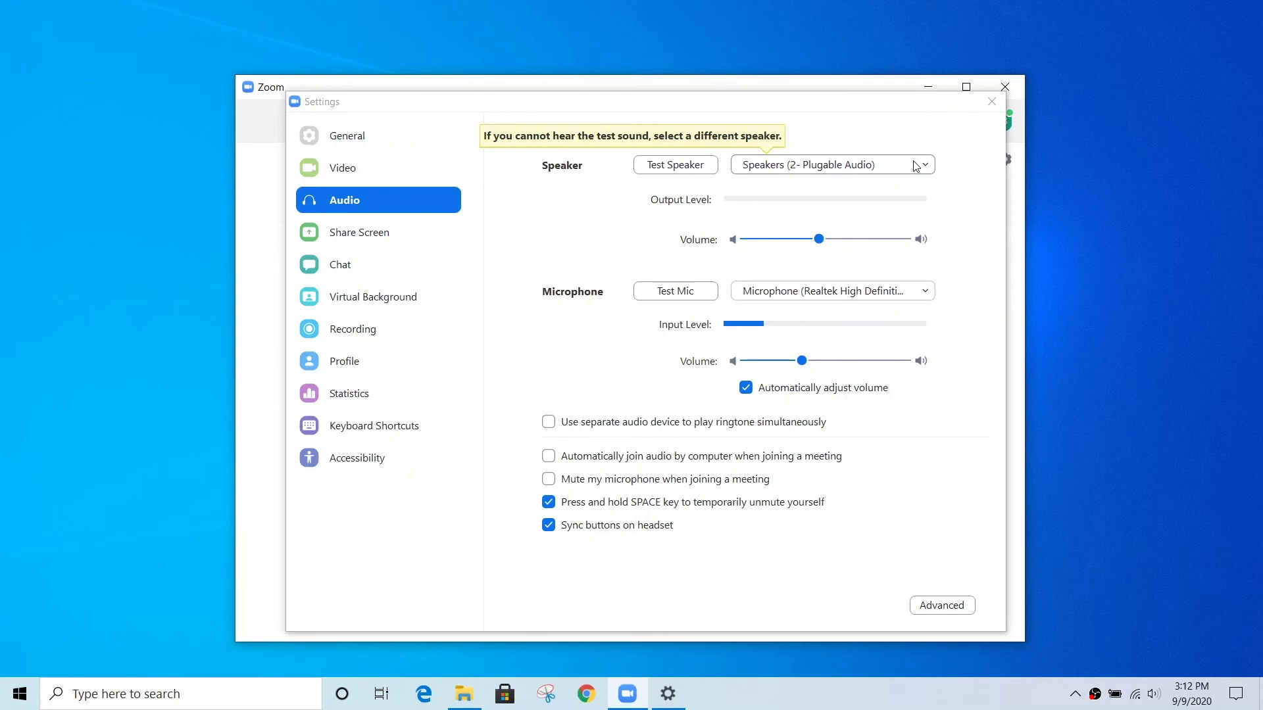
left_click(914, 165)
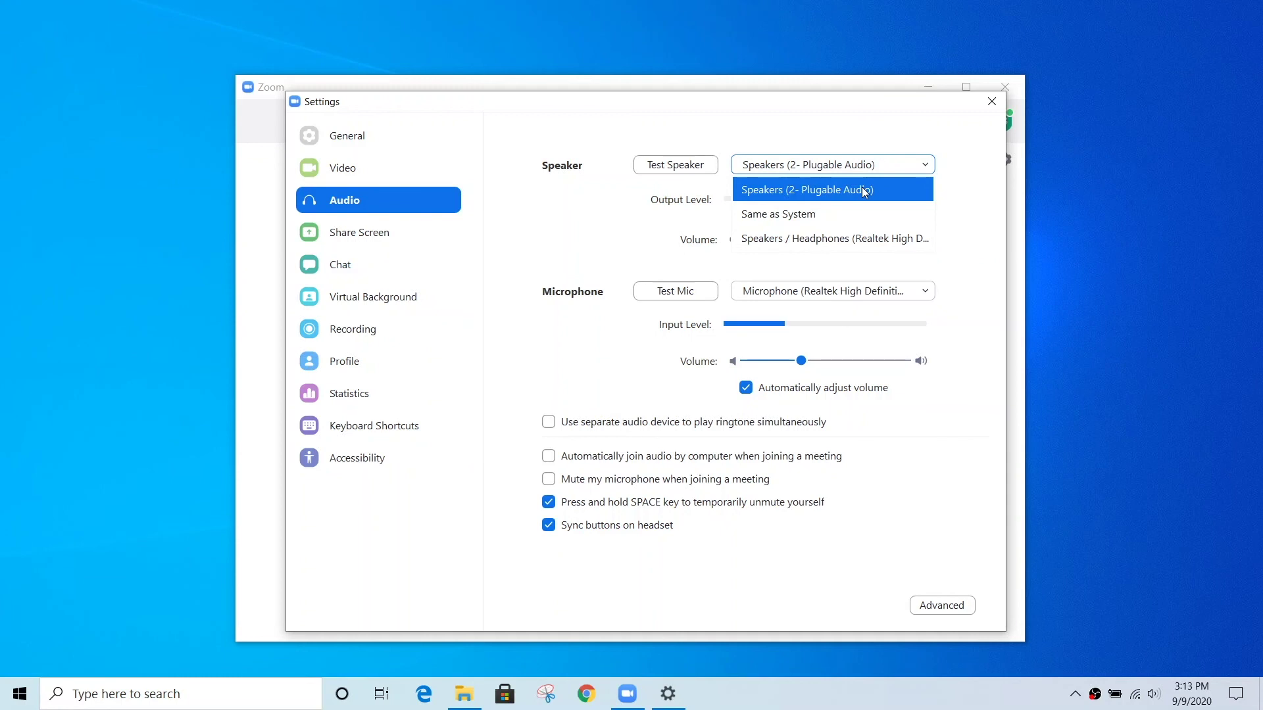
left_click(837, 240)
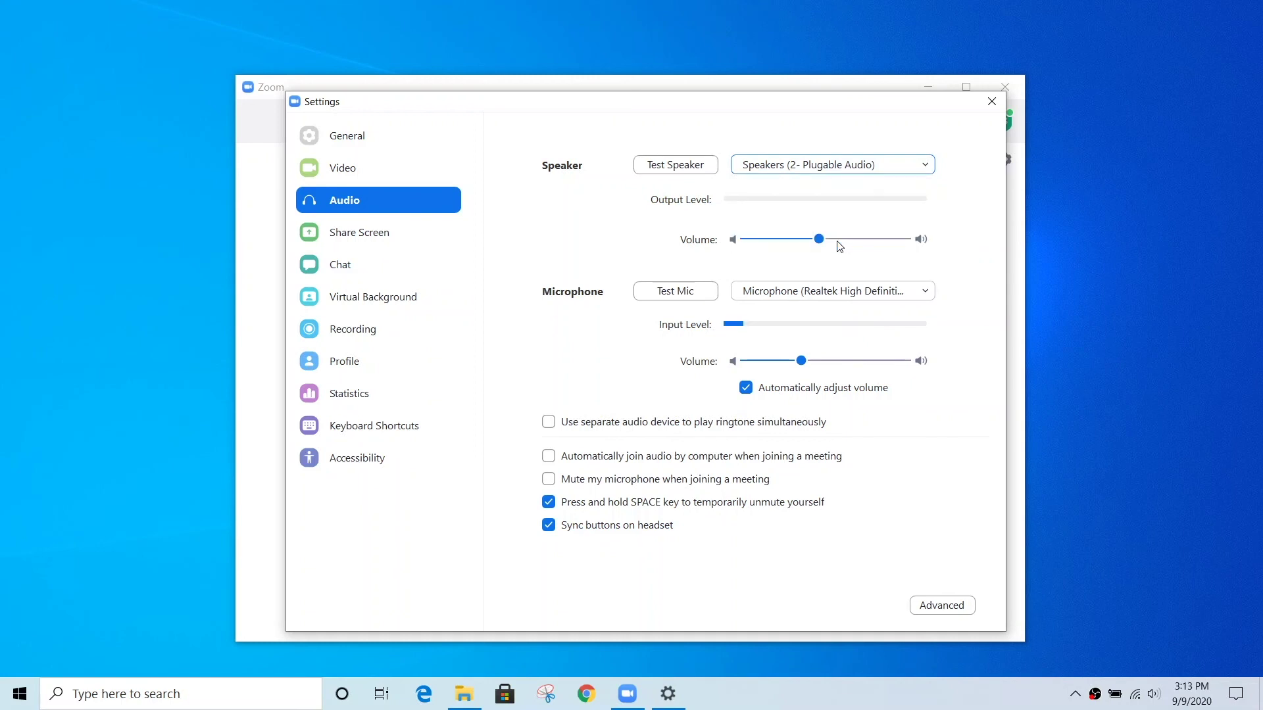
left_click(867, 170)
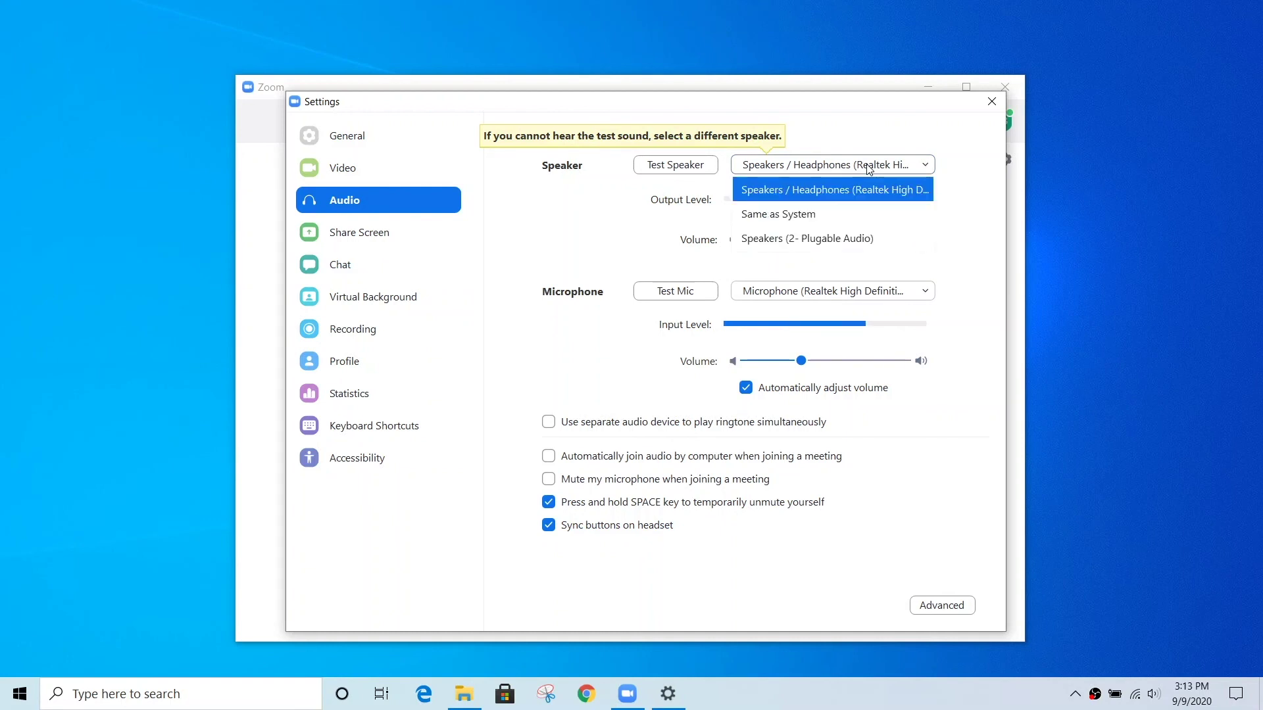
left_click(850, 241)
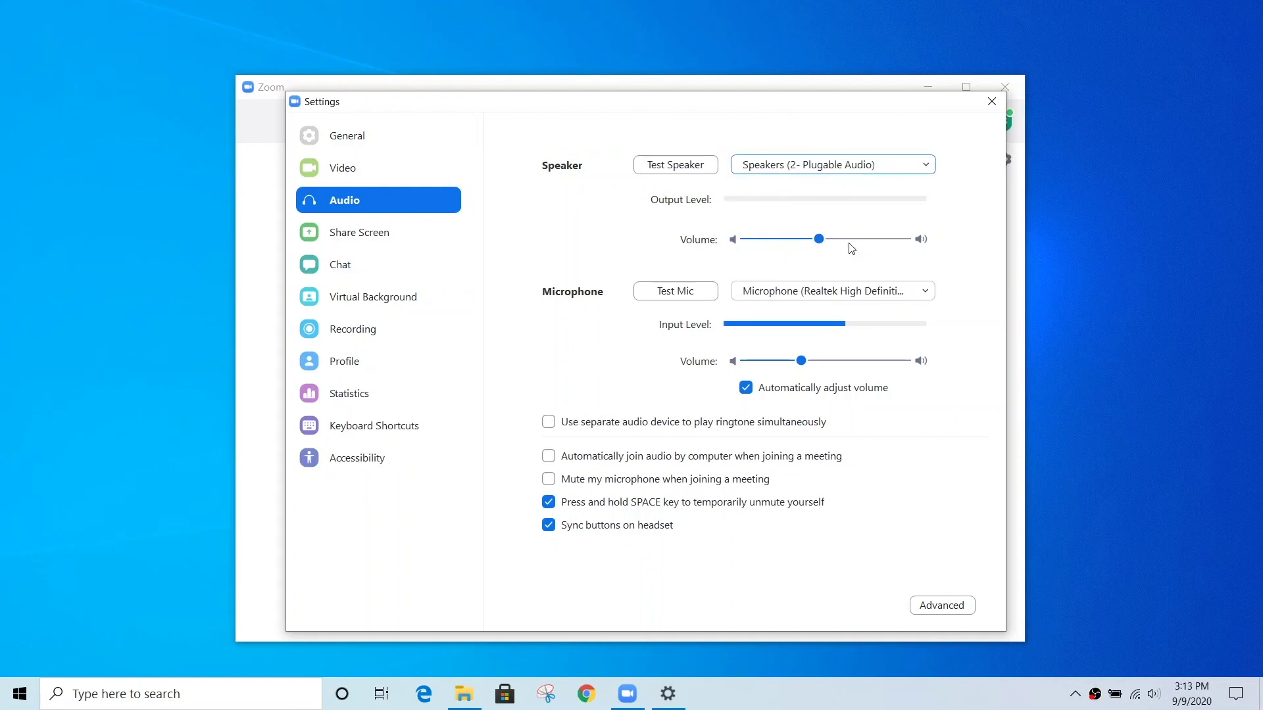